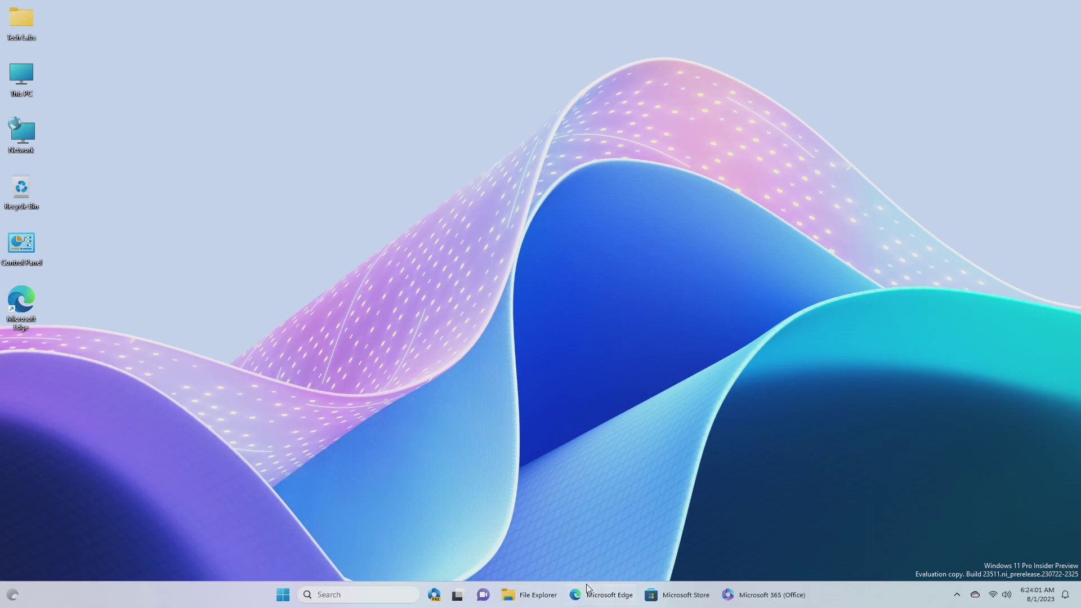
Download apfswin_trial.msi from Paragon's APFS page after viewing the HFS+ for Windows page.
click(601, 595)
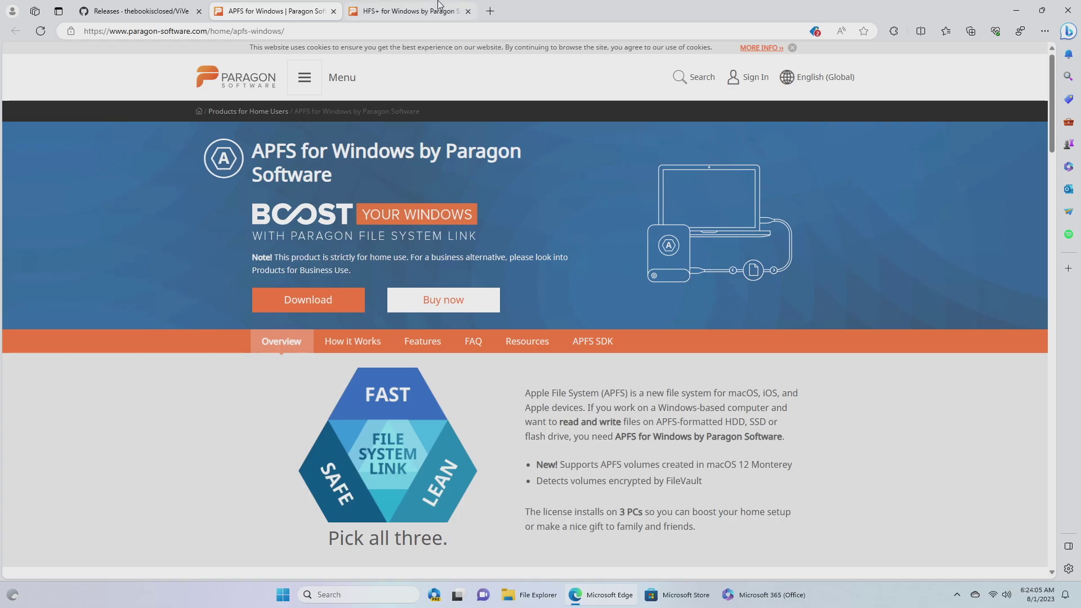
click(439, 10)
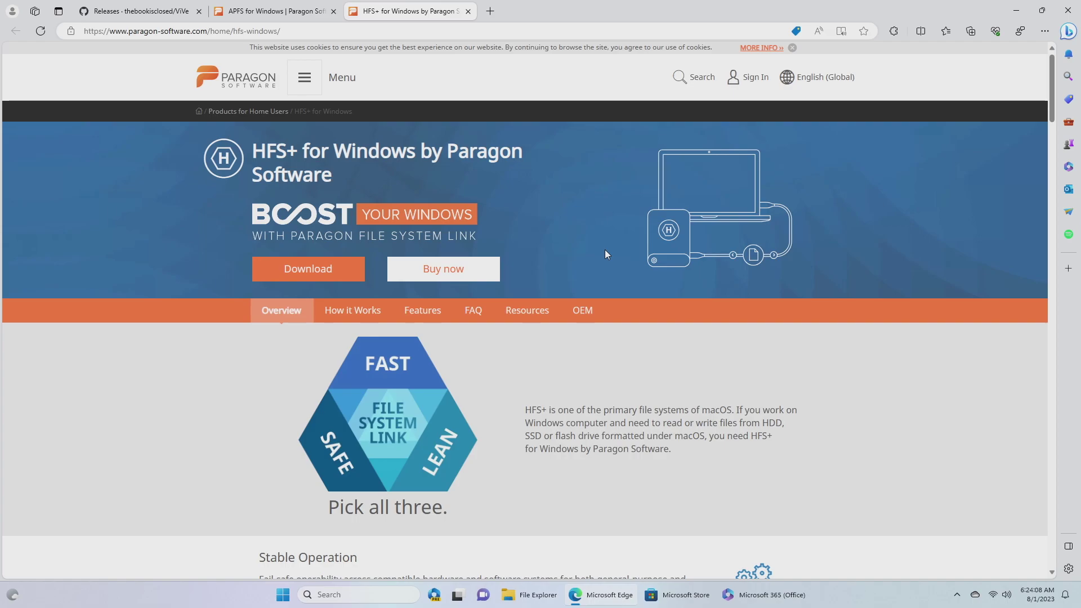
click(287, 9)
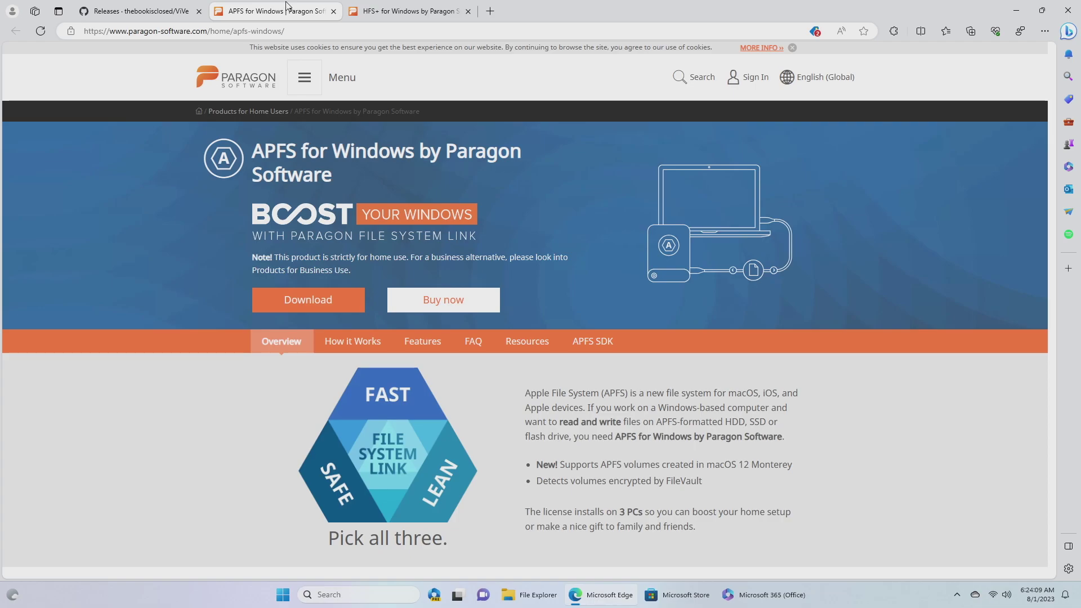
click(342, 299)
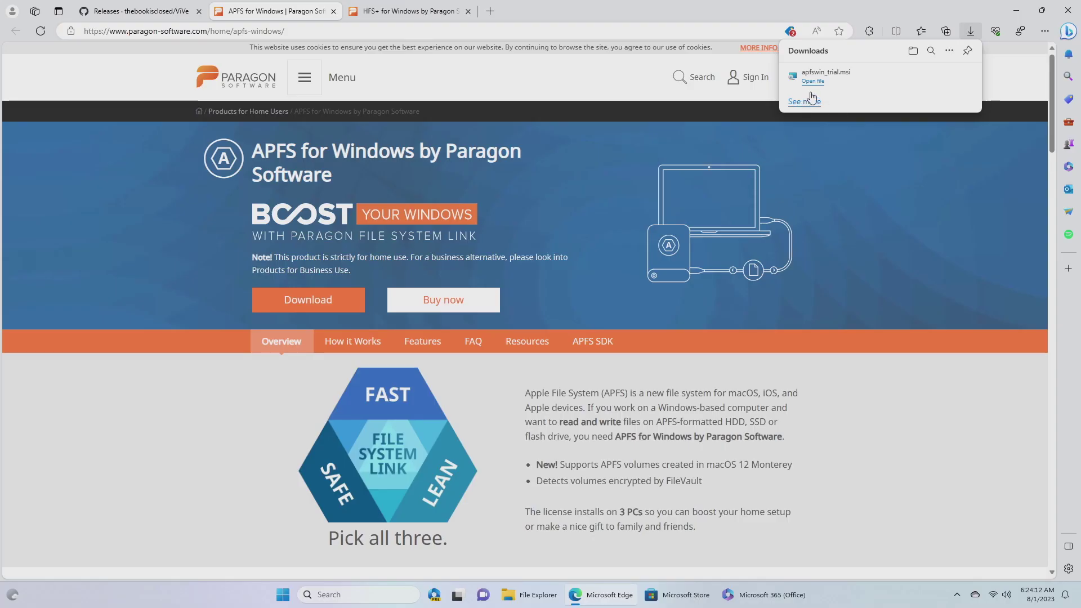
Run apfswin_trial.msi from Edge's Downloads flyout and close Edge.
click(813, 81)
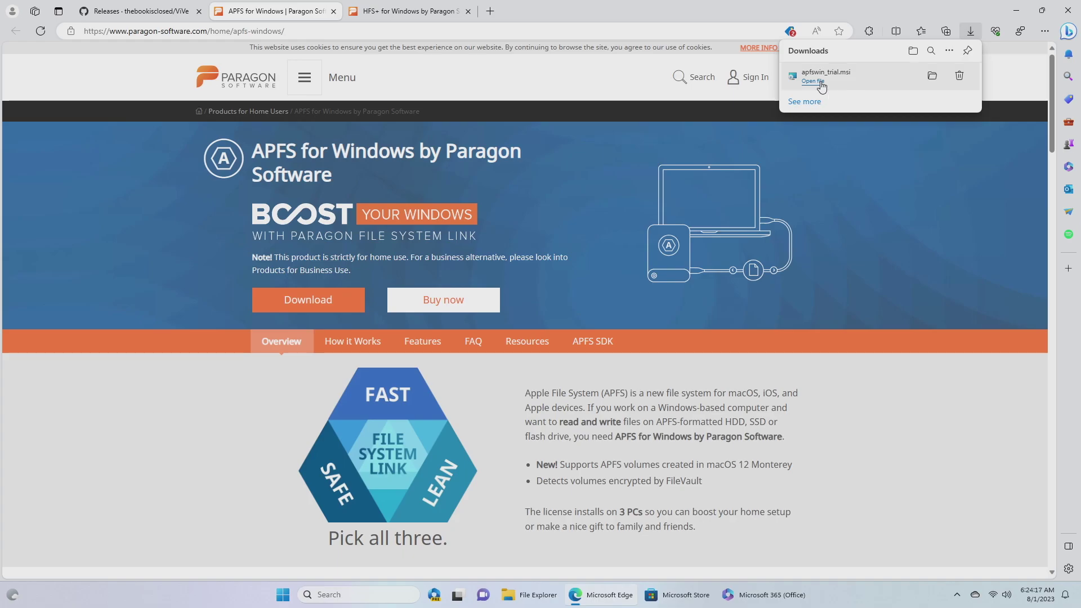
click(1067, 8)
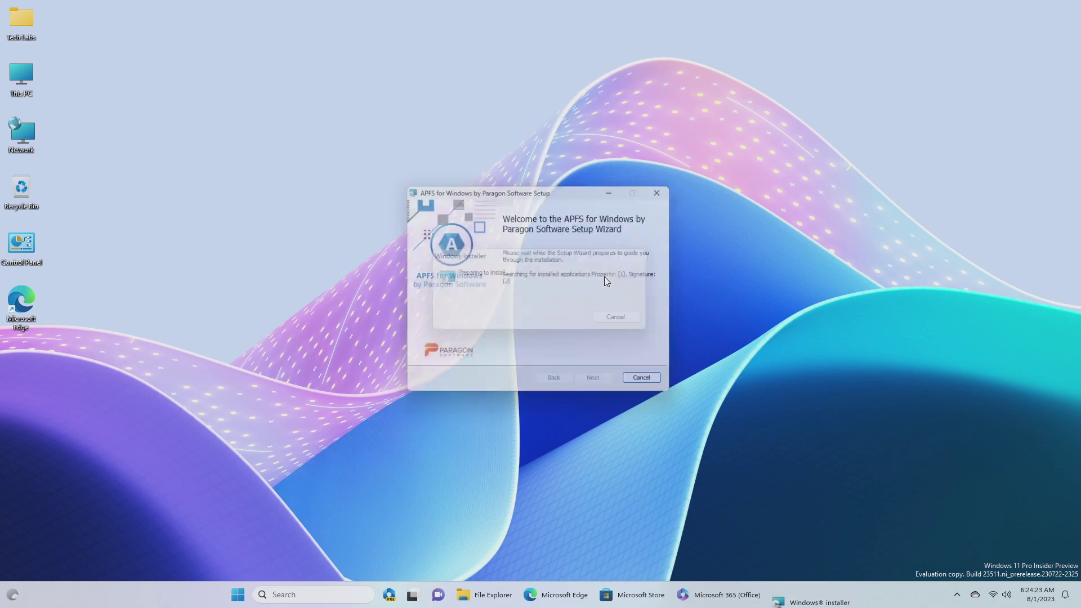
Accept the license agreement and keep the default privacy and installation options.
click(605, 383)
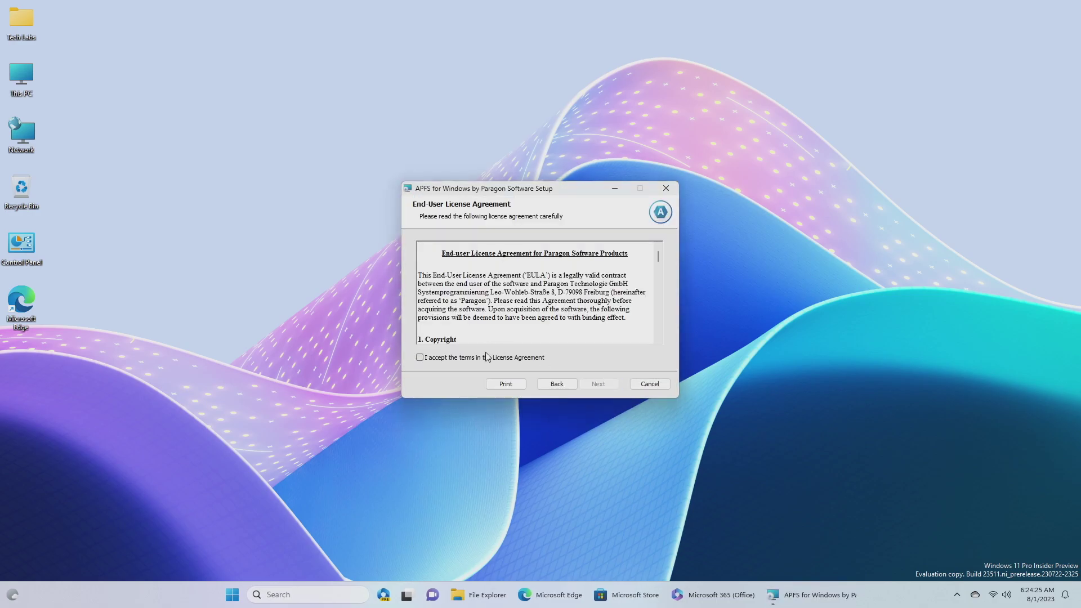
click(486, 357)
click(607, 384)
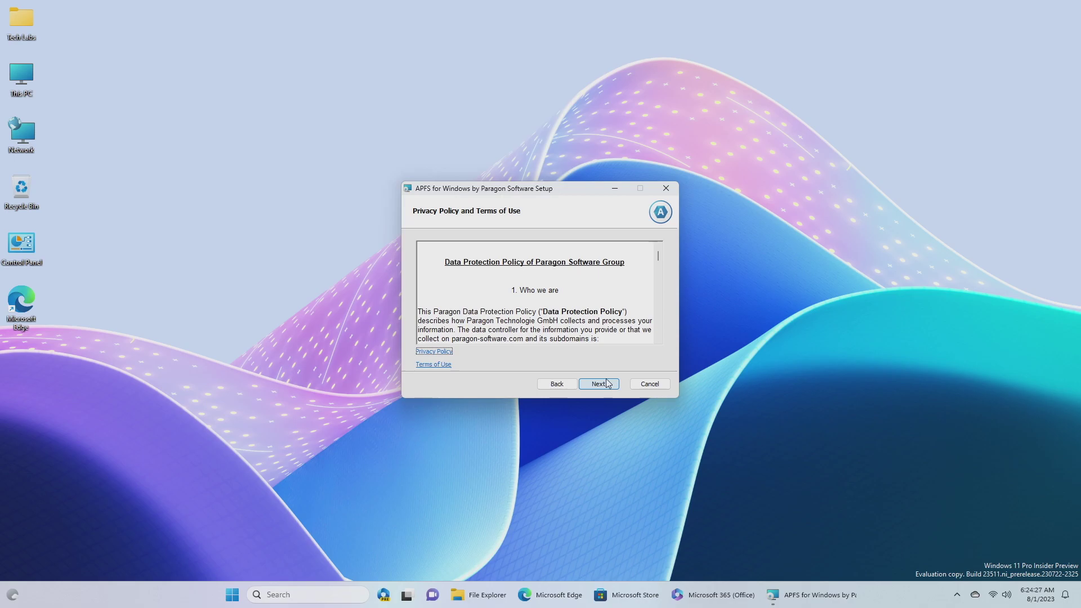
click(606, 384)
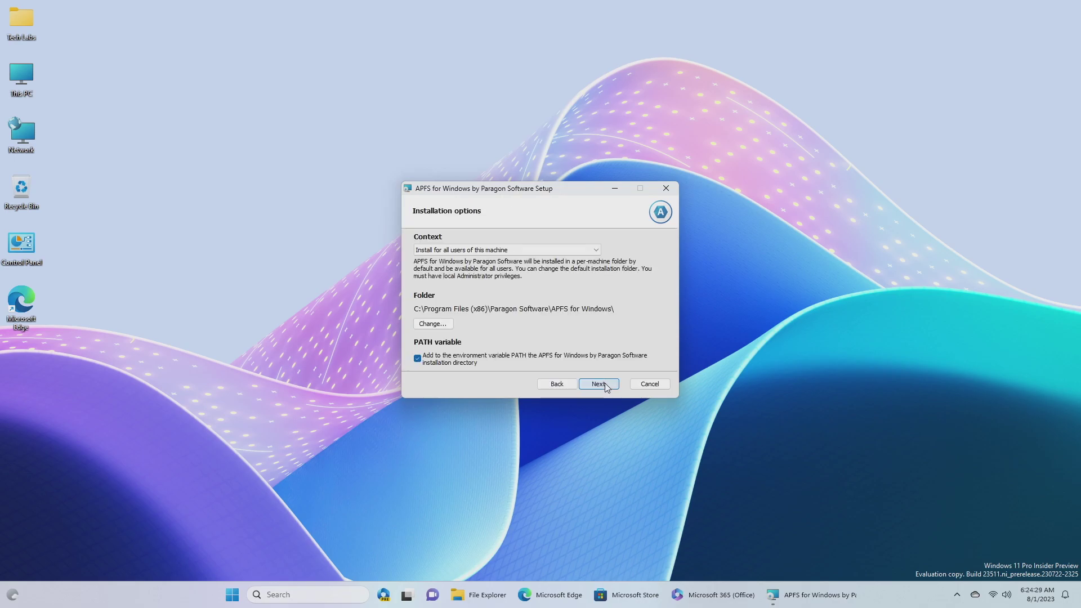
click(605, 384)
Install with UAC approval, choose the 10-day trial, and finish the wizard.
click(605, 384)
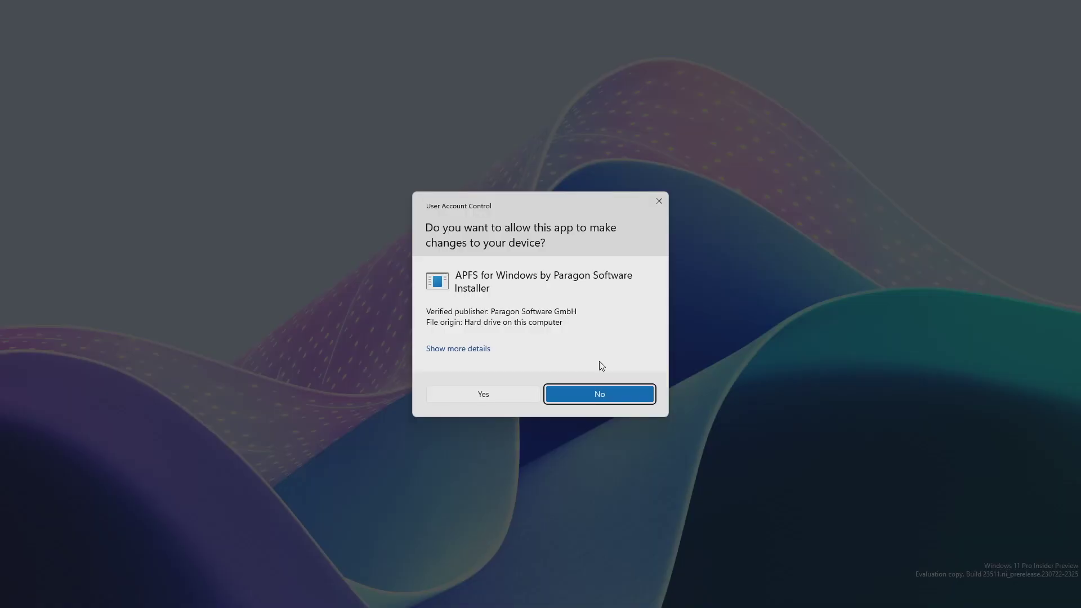
click(485, 397)
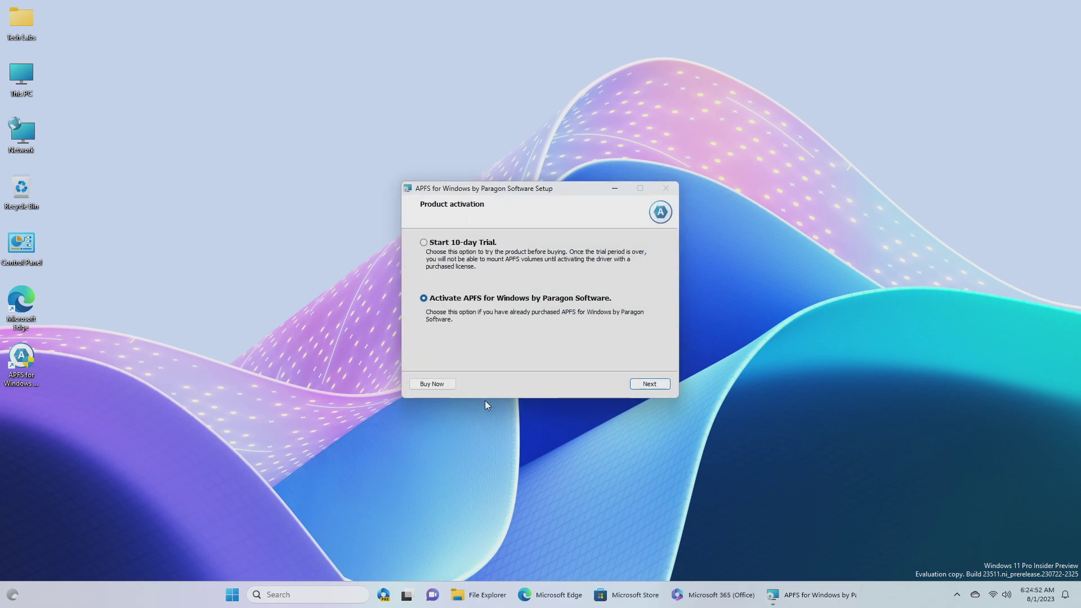
click(466, 247)
click(650, 384)
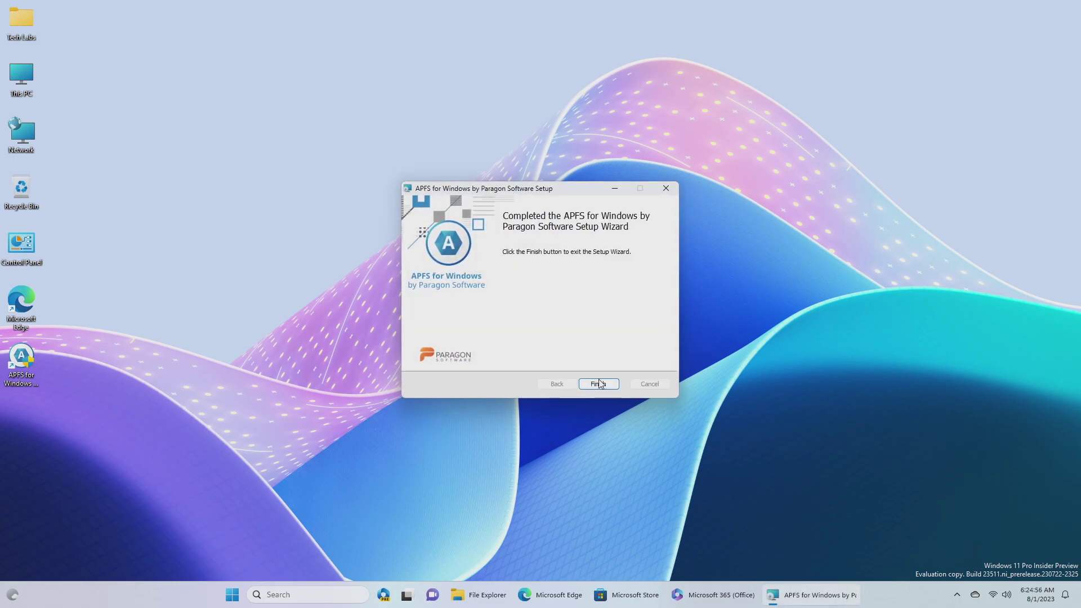
click(601, 385)
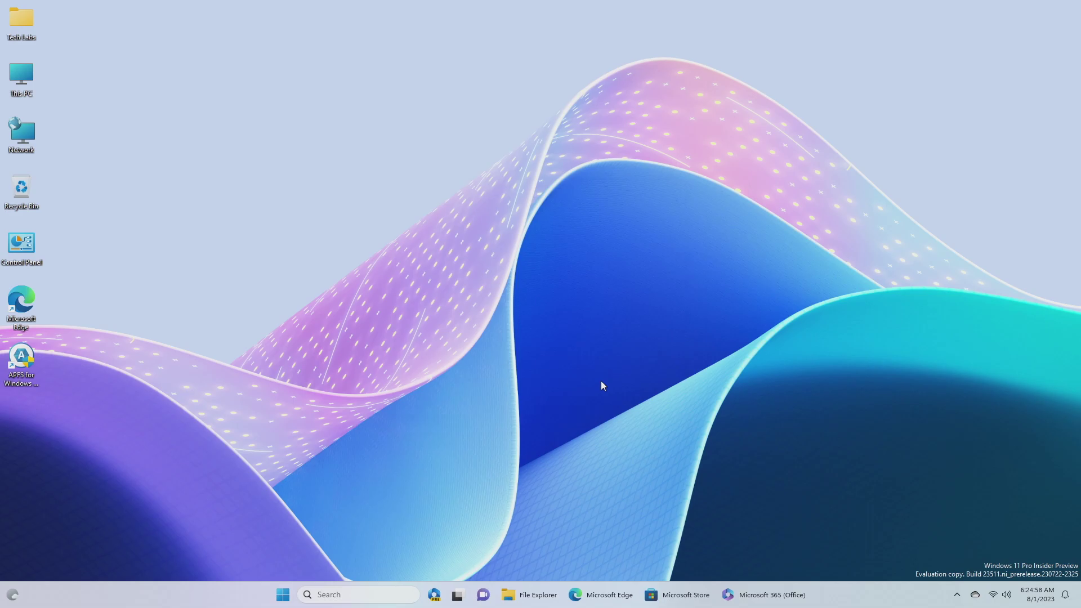
Launch APFS for Windows from its desktop shortcut, approving the UAC prompt.
double_click(21, 359)
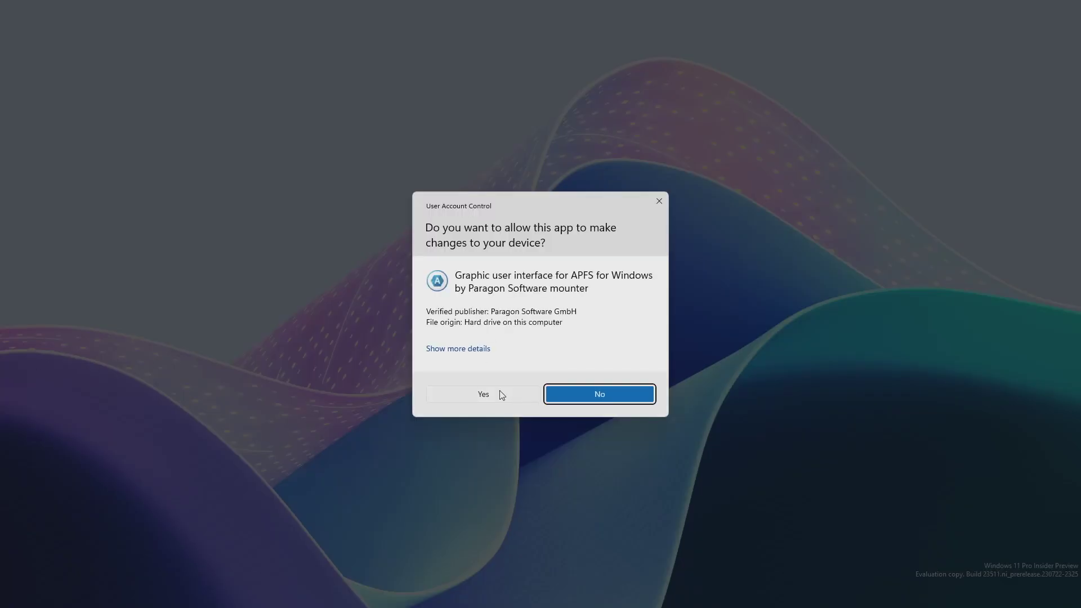
click(501, 394)
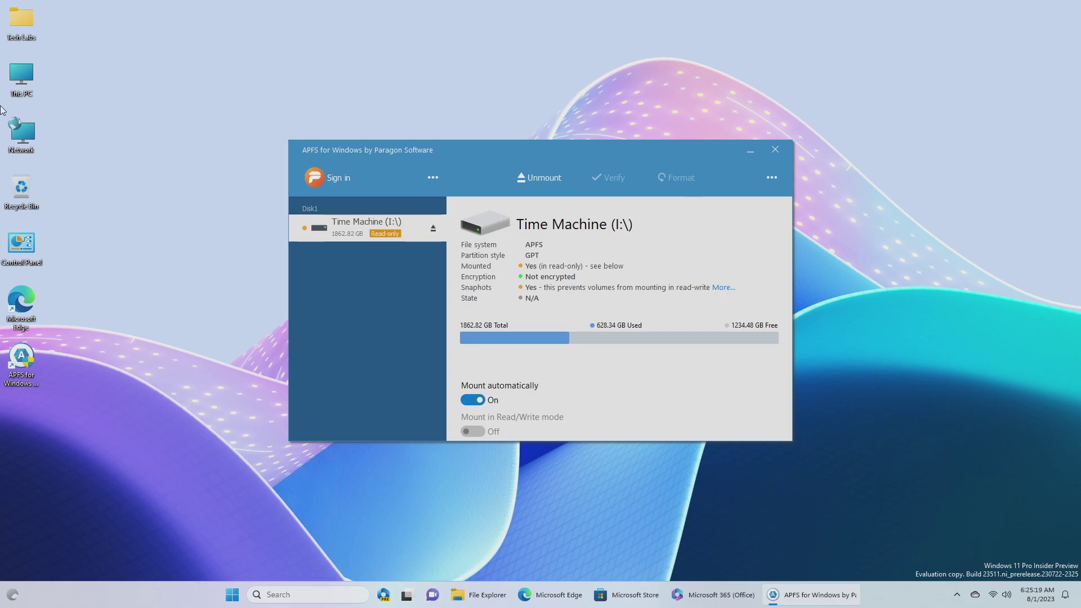
Open the Time Machine (I:) drive from This PC, dismissing a right-click menu there.
double_click(10, 91)
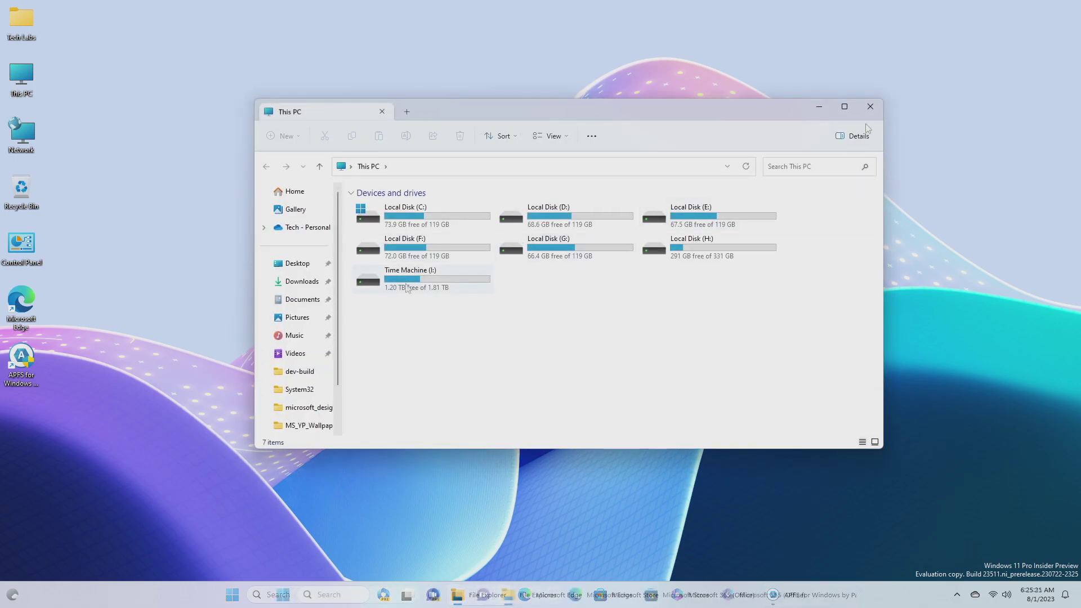
click(411, 281)
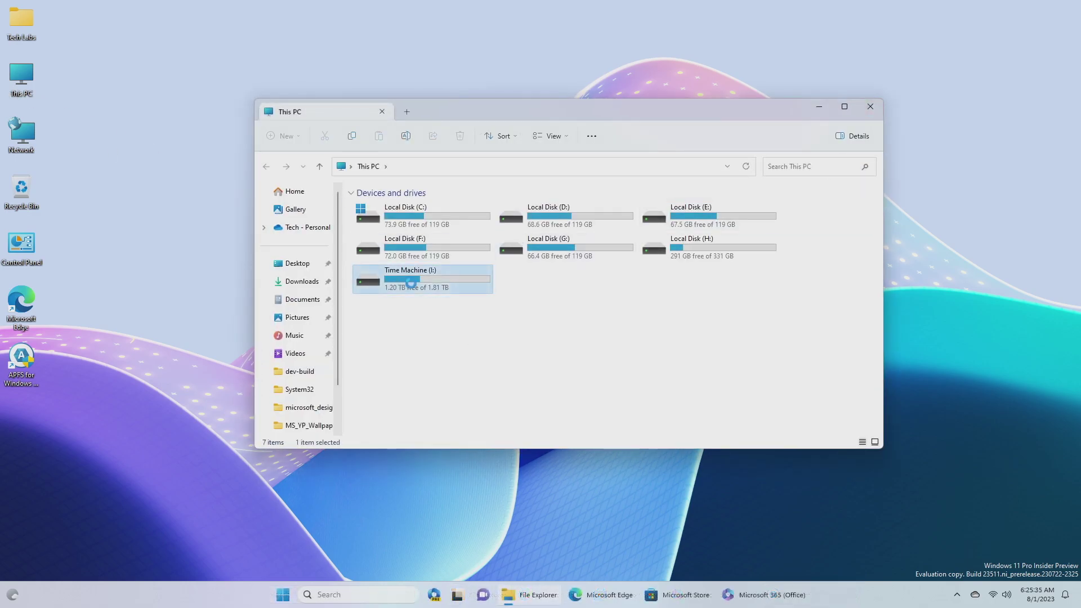
right_click(712, 297)
click(715, 280)
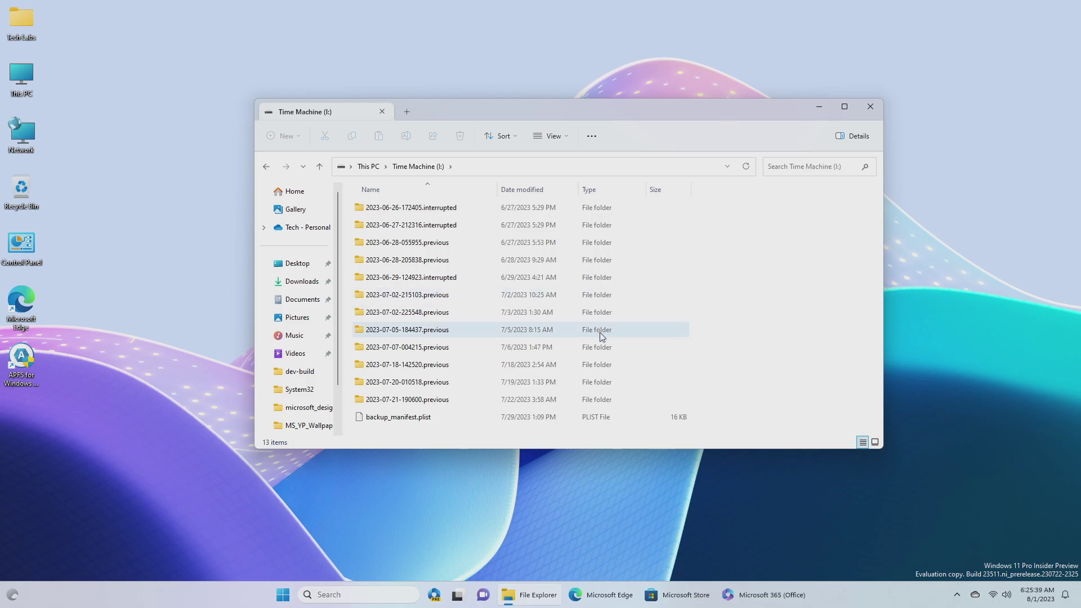